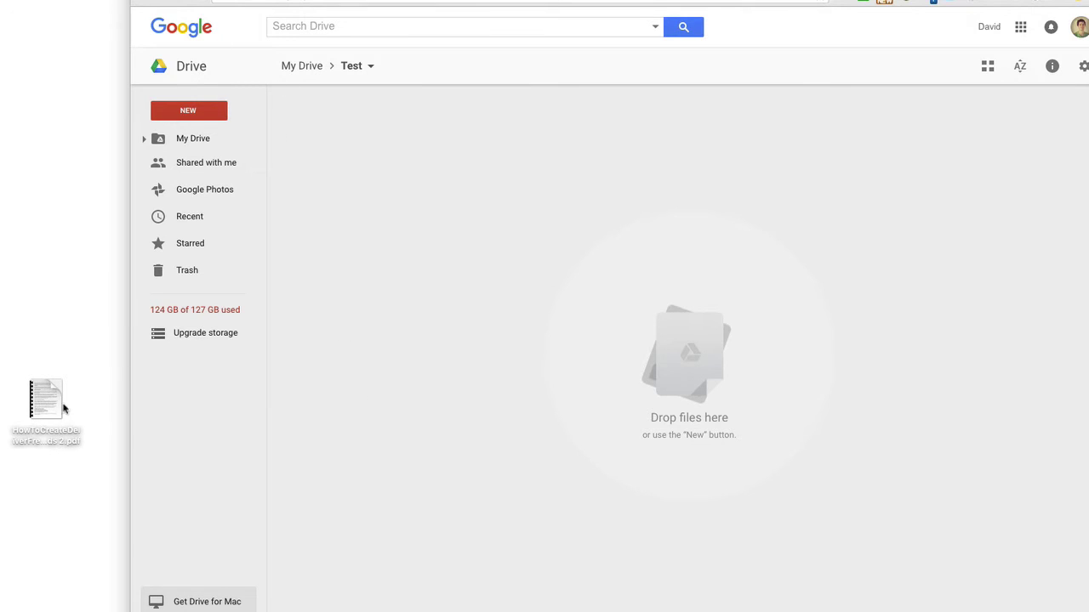
Drag HowToCreateDeliverFreeDigitalDownloads 2.pdf from the desktop into the Drive Test folder and select it.
mouse_move(48, 400)
left_click_drag(43, 400, 63, 397)
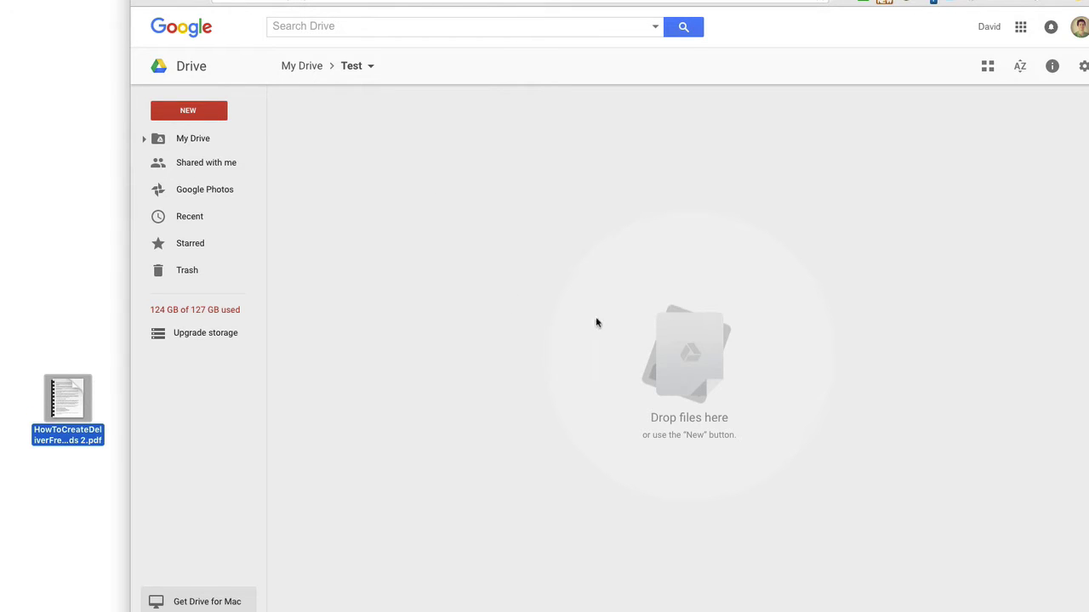
left_click(208, 113)
left_click(209, 113)
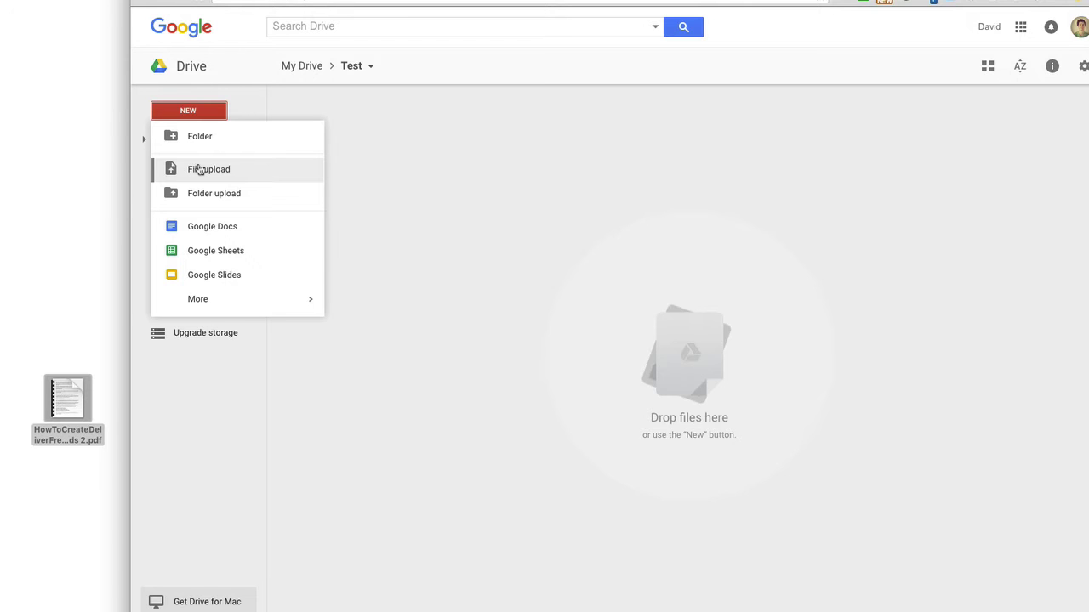
left_click(432, 353)
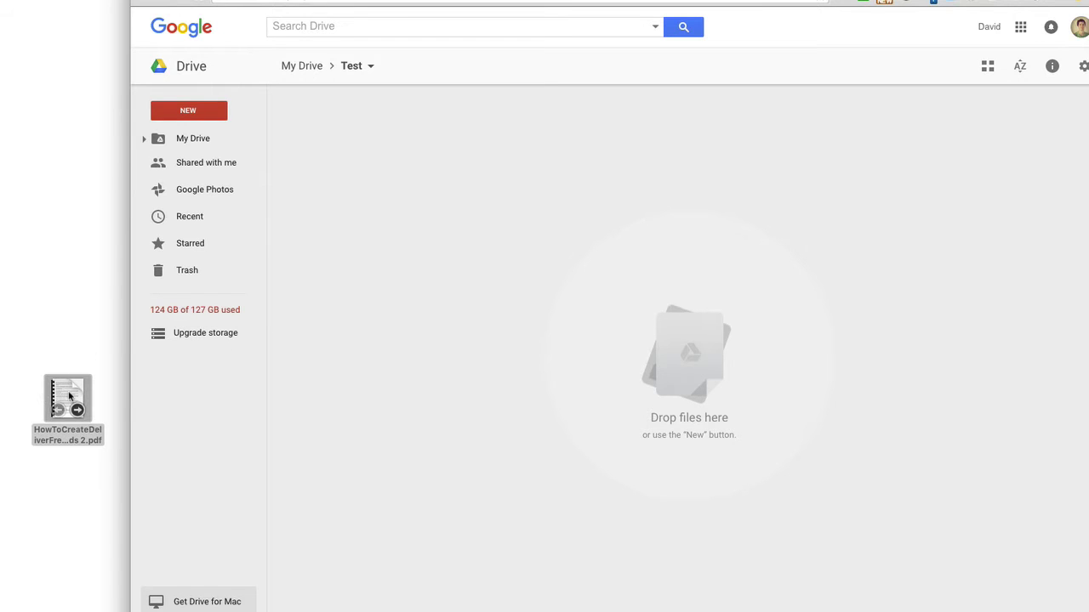
left_click_drag(69, 396, 668, 310)
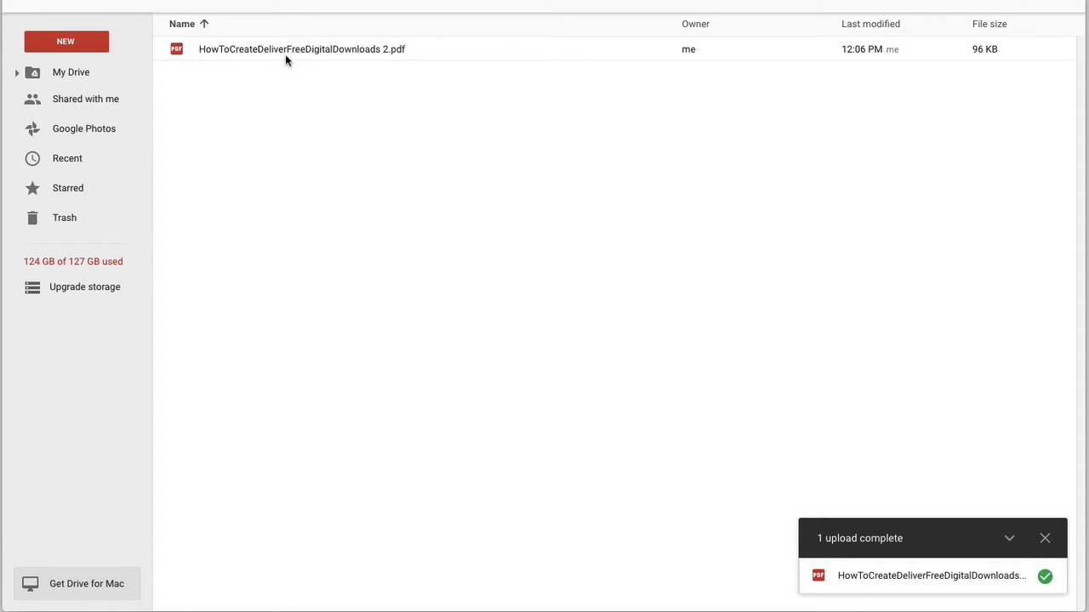
left_click(310, 52)
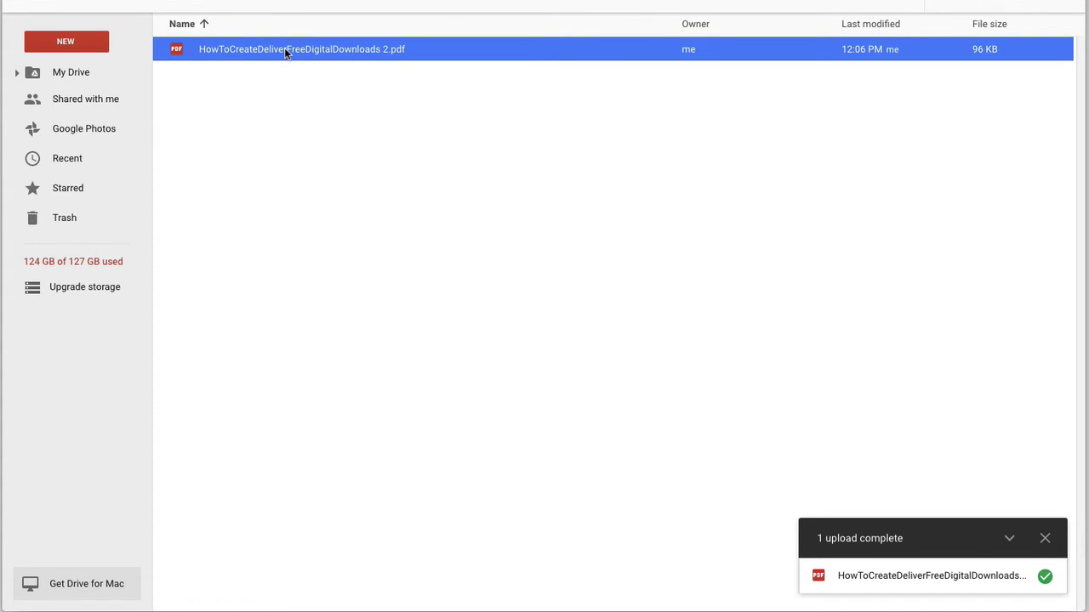
Start renaming the PDF and insert hyphens after 'How' and 'To'.
right_click(285, 48)
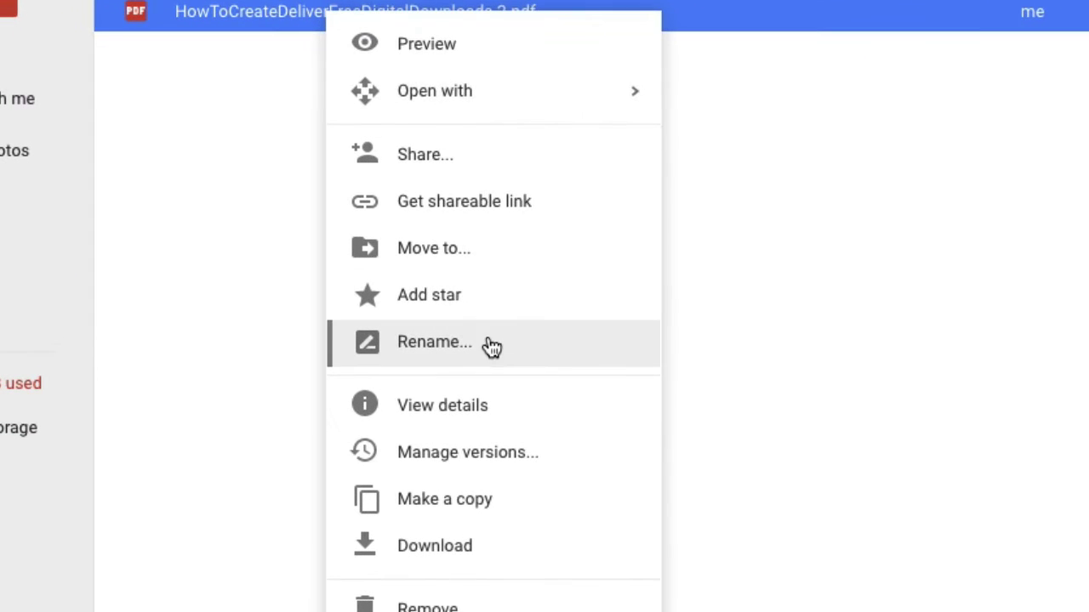
left_click(491, 345)
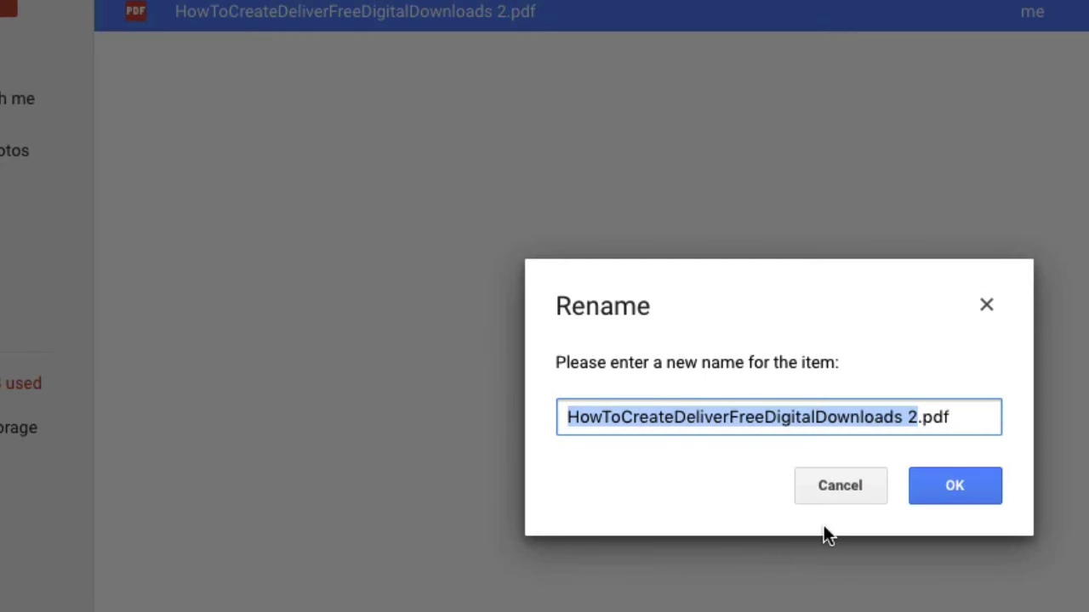
left_click(604, 415)
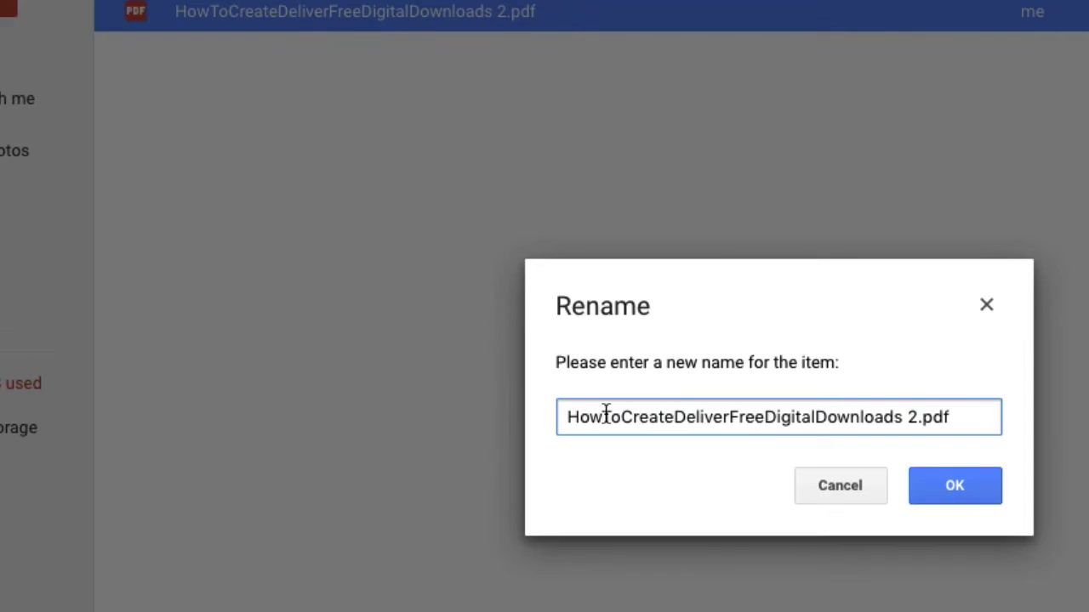
type("-")
left_click(630, 417)
type("-")
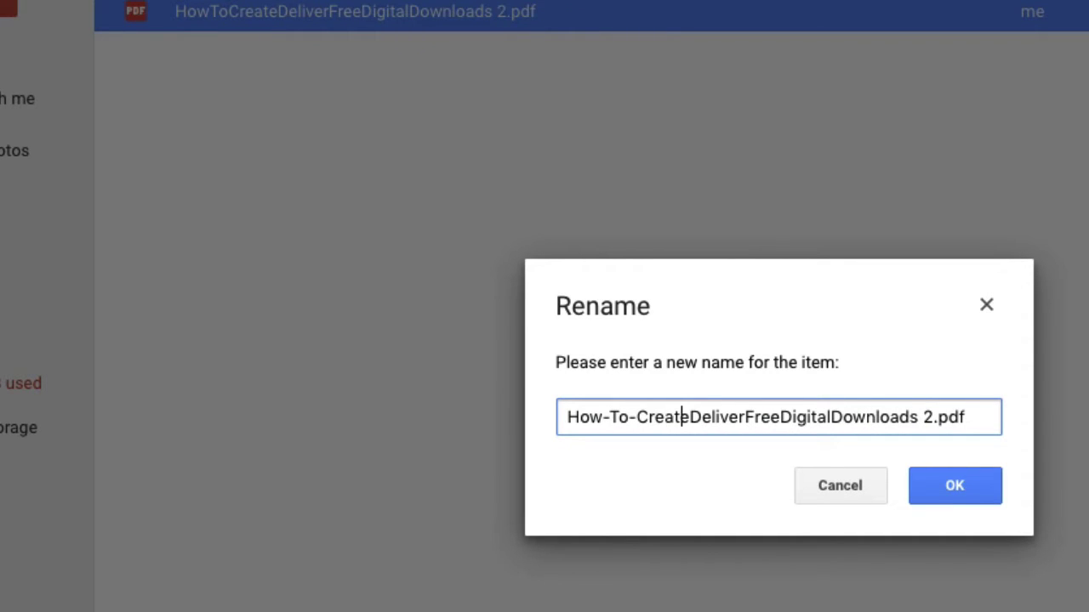
Insert hyphens after Create, Deliver, Free and Digital, reaching the end of the name.
key("Right")
type("-")
key("Right")
key("Right")
key("Right")
key("Right")
key("Right")
key("Right")
key("Right")
type("-")
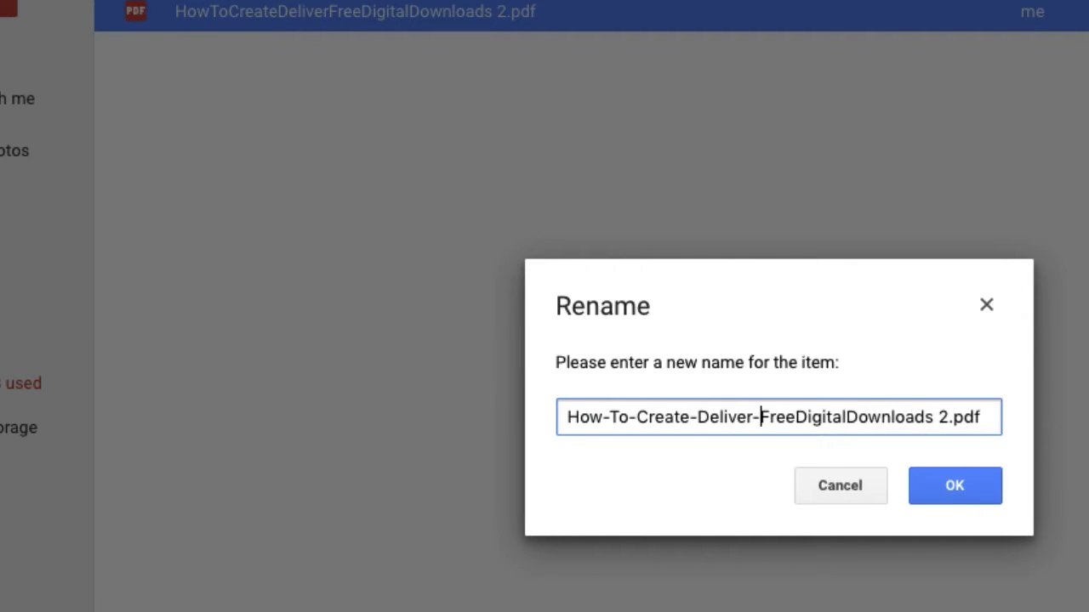
key("Right")
key("Right")
key("Right")
key("Right")
key("Right")
key("Left")
type("-")
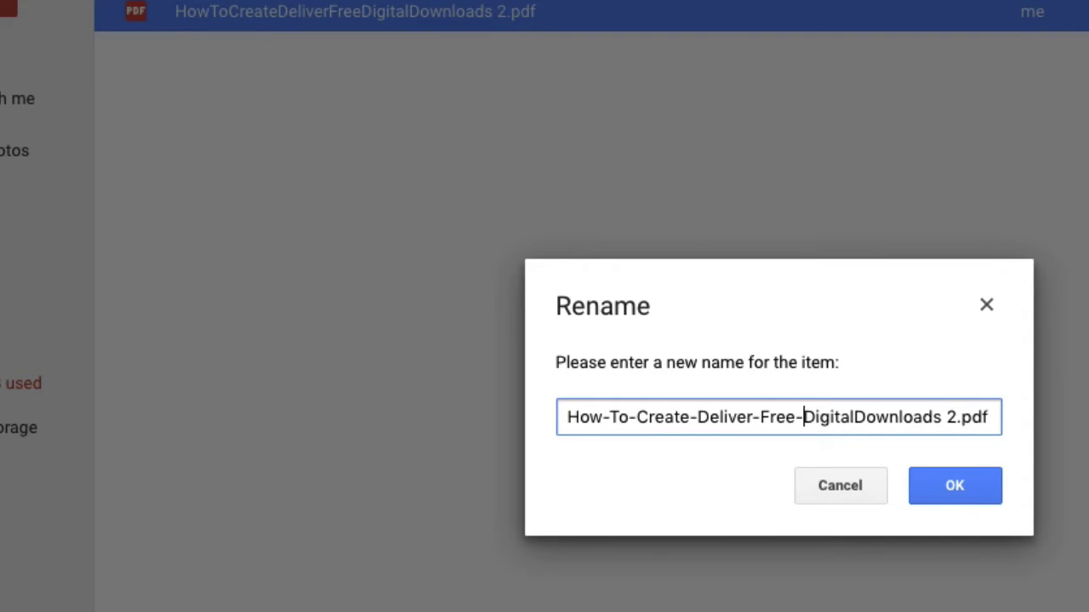
key("Right")
key("Right")
key("Right")
key("Right")
key("Right")
key("Right")
key("Right")
type("-")
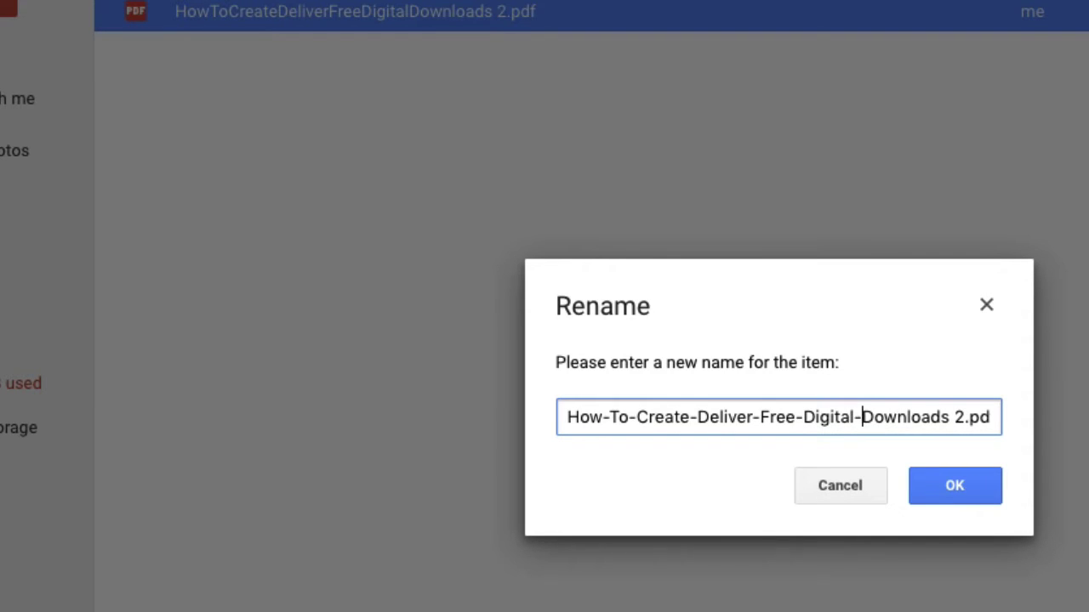
key("Right")
key("Right")
key("Right")
key("Right")
key("Right")
key("Right")
key("Right")
key("Right")
key("Right")
key("Right")
key("Right")
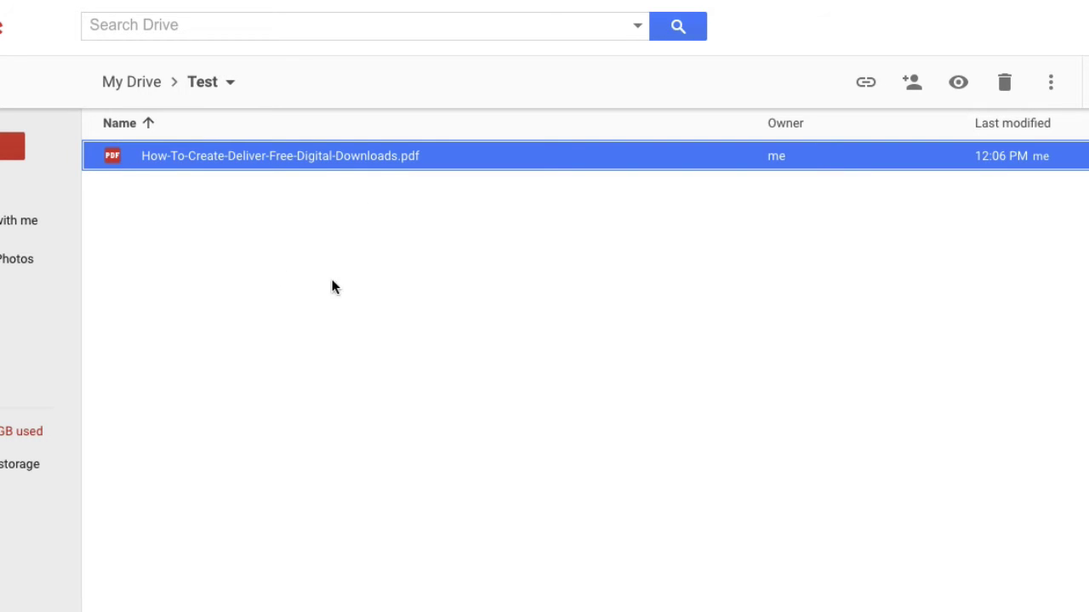
Preview the renamed PDF and open Share from the preview toolbar.
double_click(322, 155)
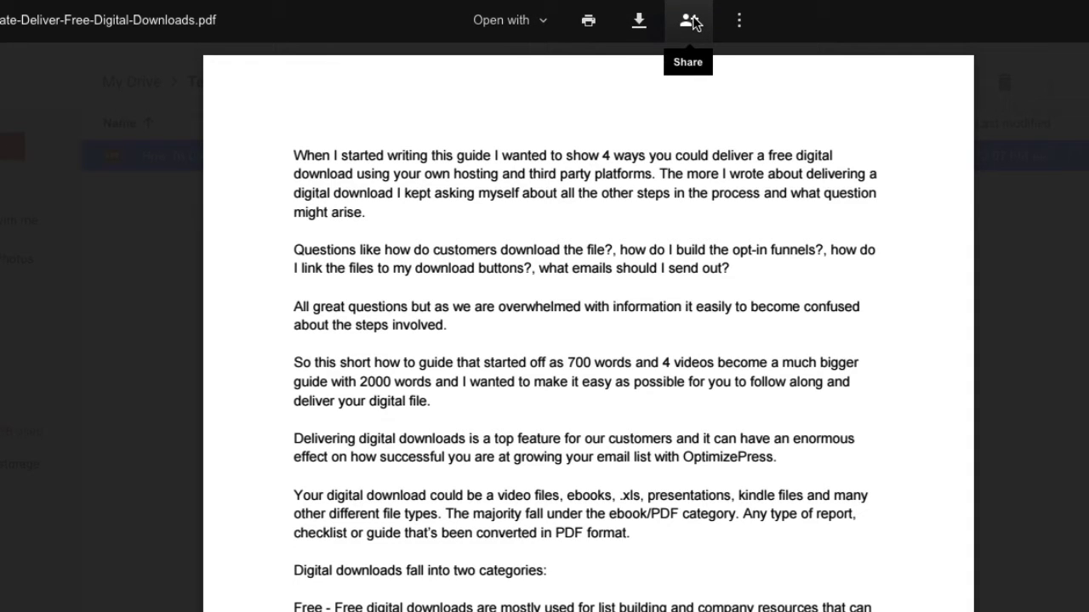
left_click(1077, 315)
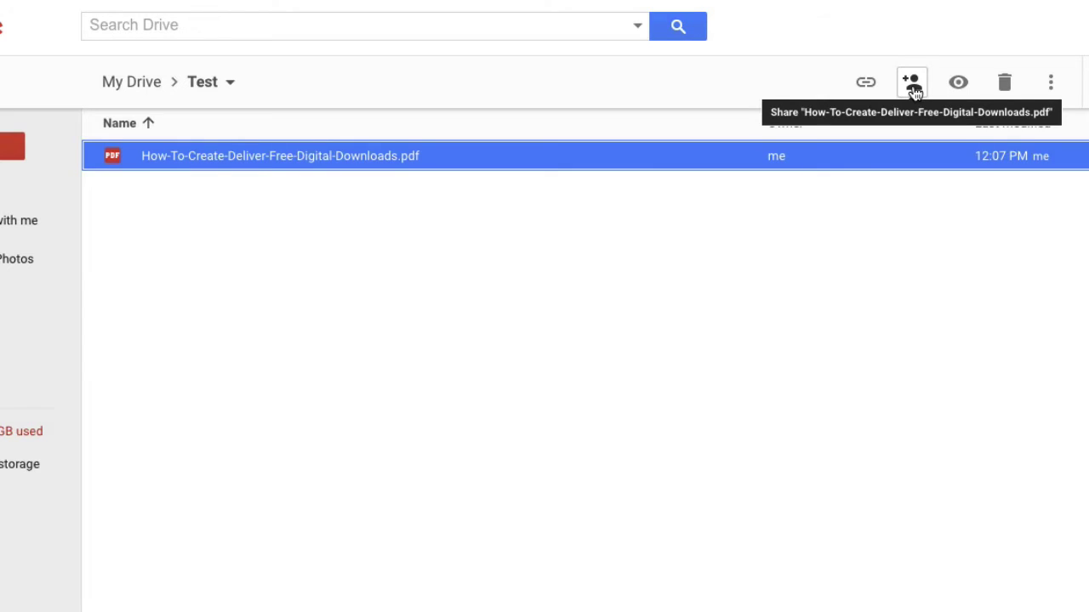
left_click(639, 275)
left_click(442, 165)
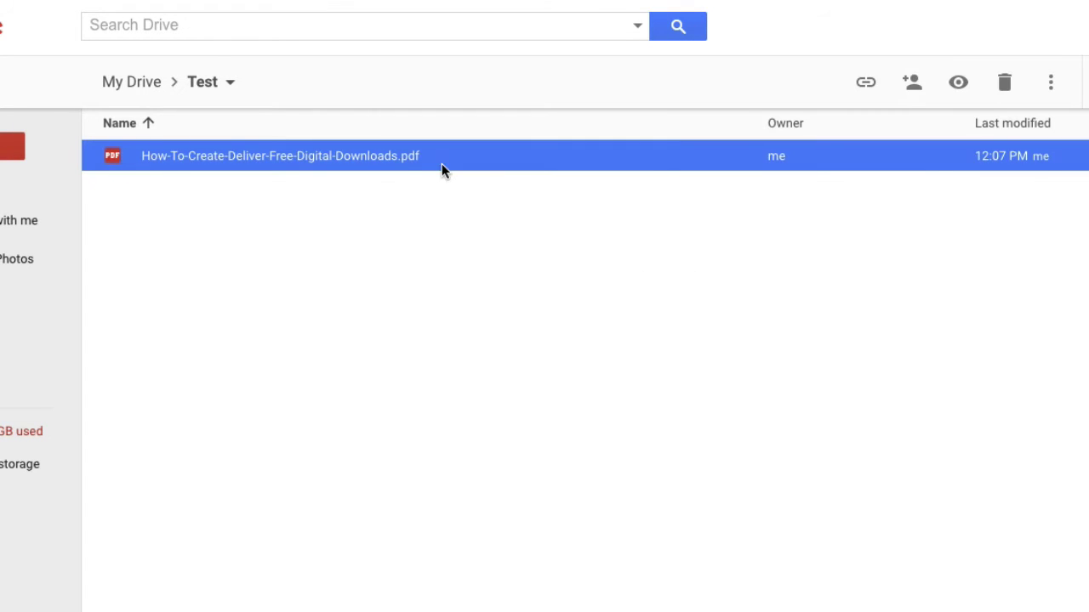
double_click(398, 156)
left_click(687, 24)
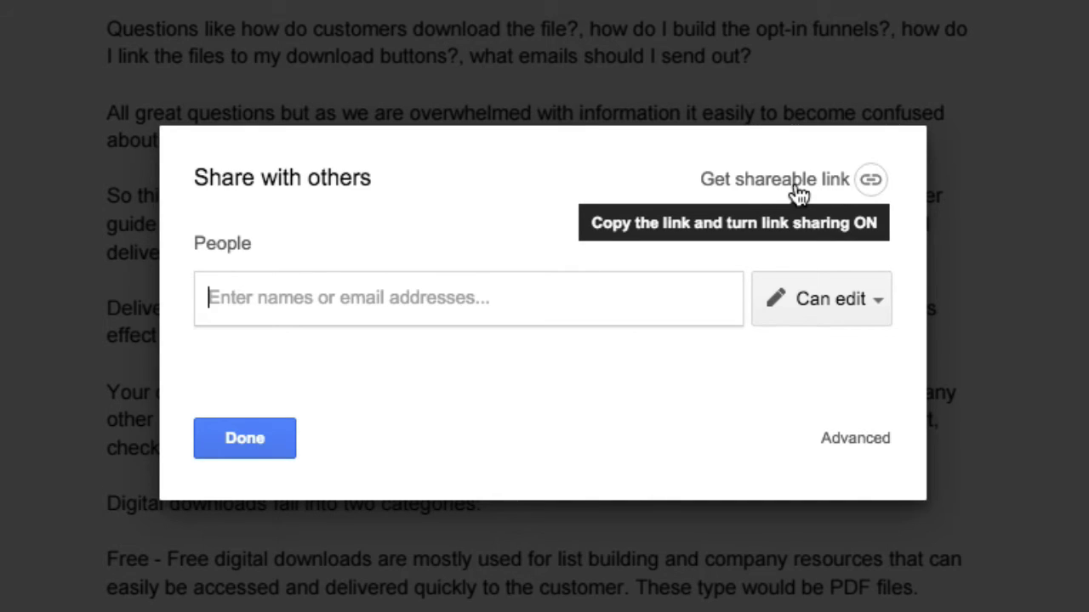
Enable link sharing as 'Anyone with the link can view' and copy the link.
left_click(799, 189)
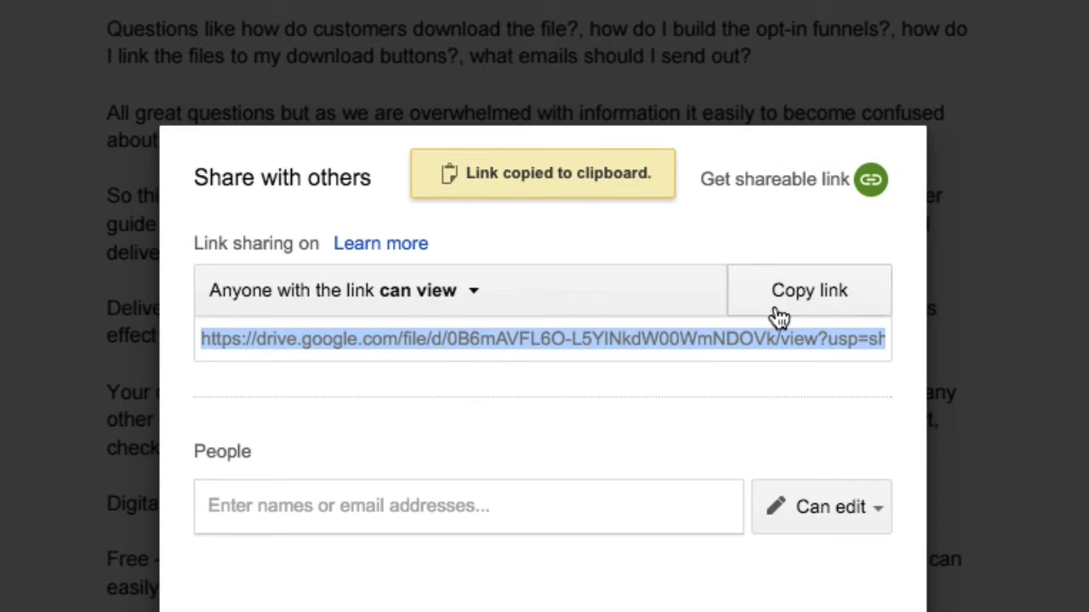
left_click(594, 255)
left_click(334, 336)
left_click(608, 258)
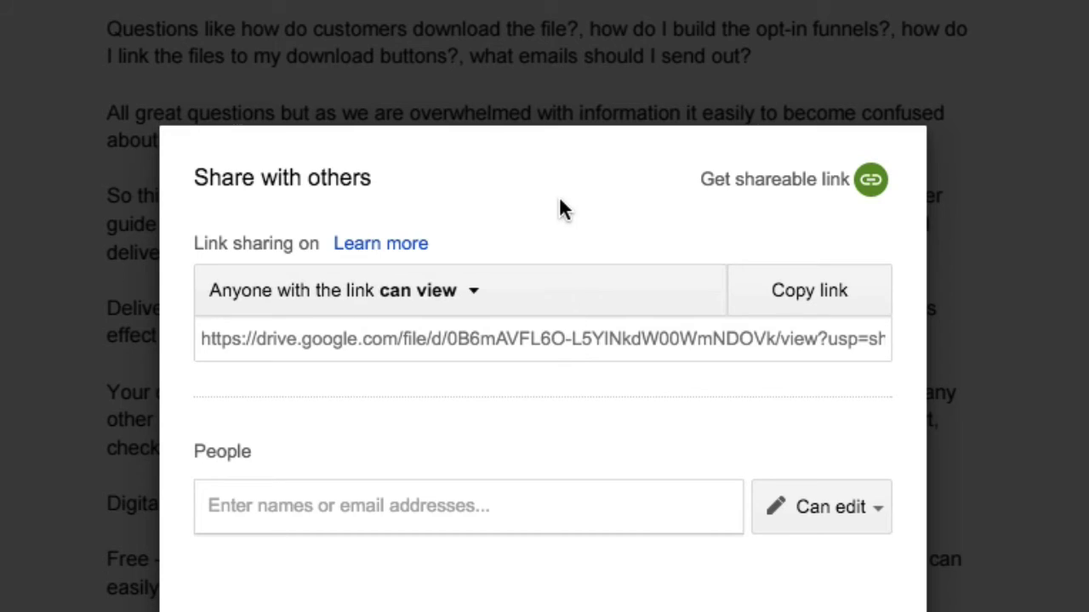
left_click(428, 300)
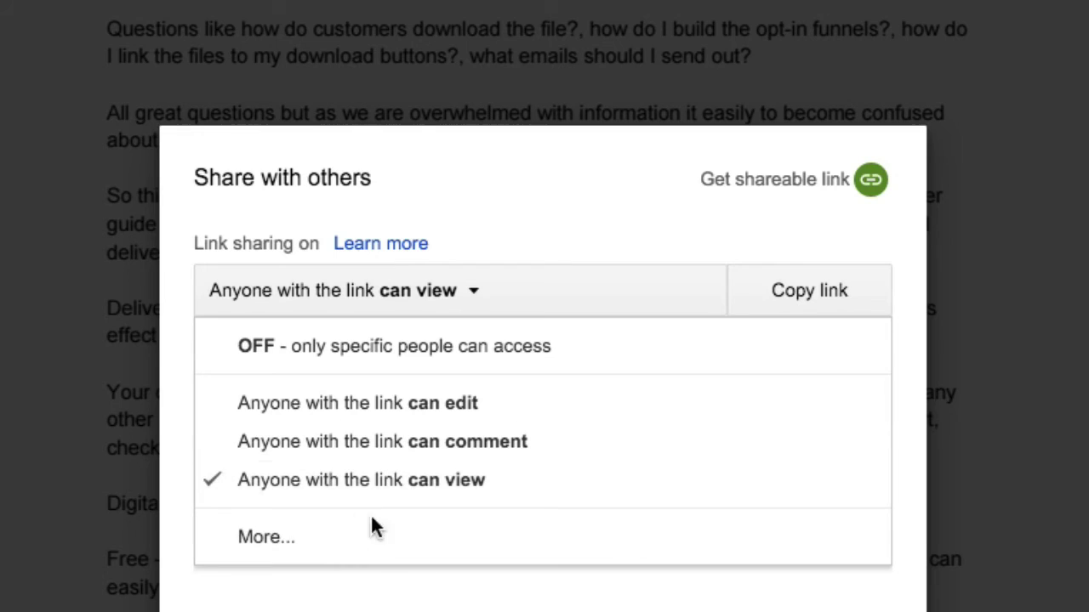
left_click(593, 175)
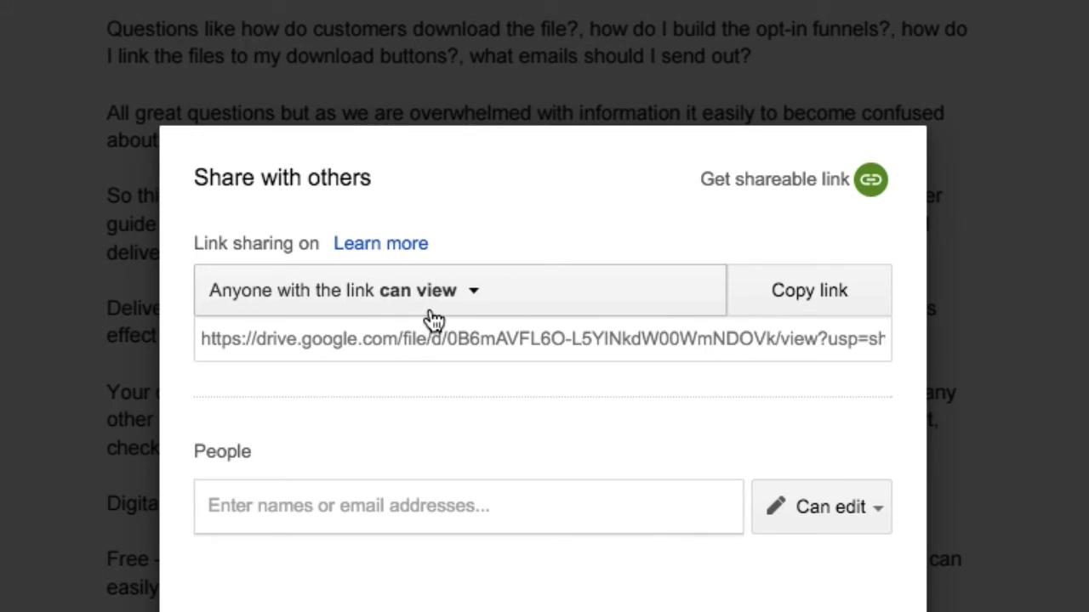
left_click(817, 306)
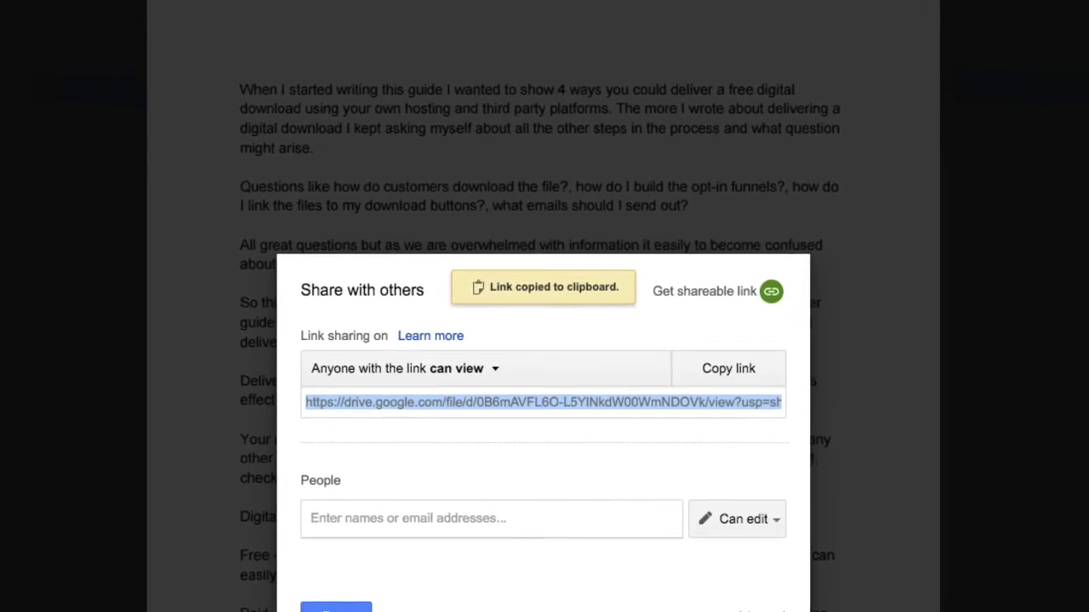
Paste the shared link into a new incognito window and confirm the PDF loads.
key("super+shift+n")
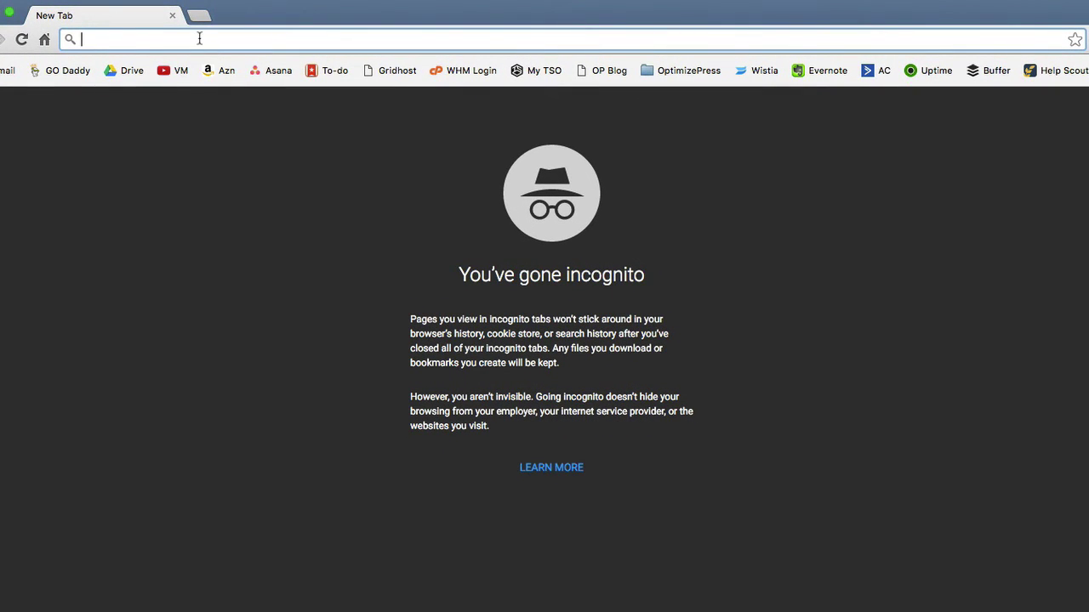
key("super+v")
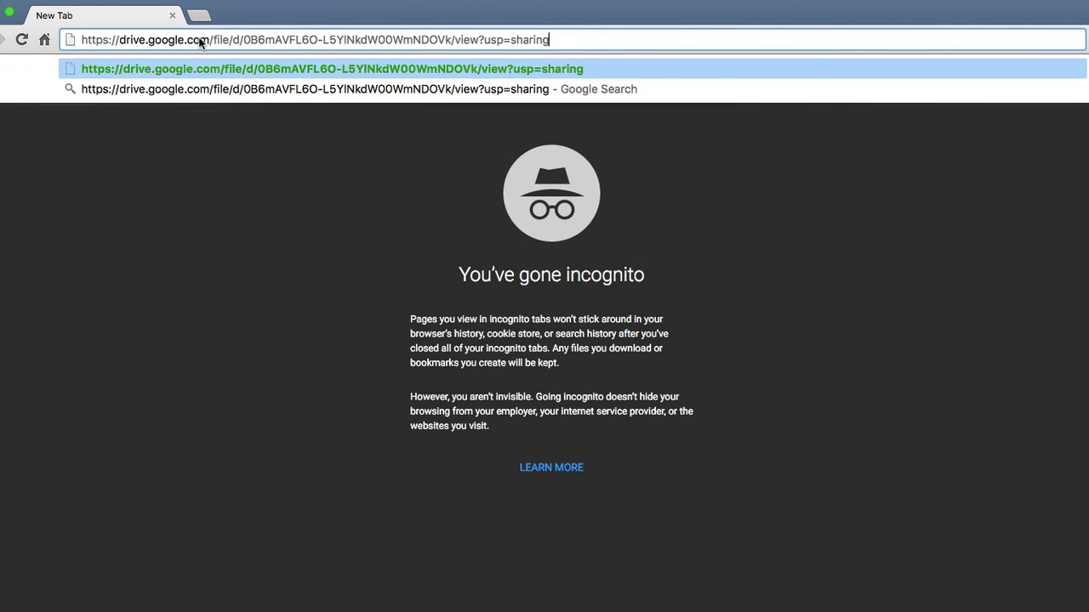
key("Return")
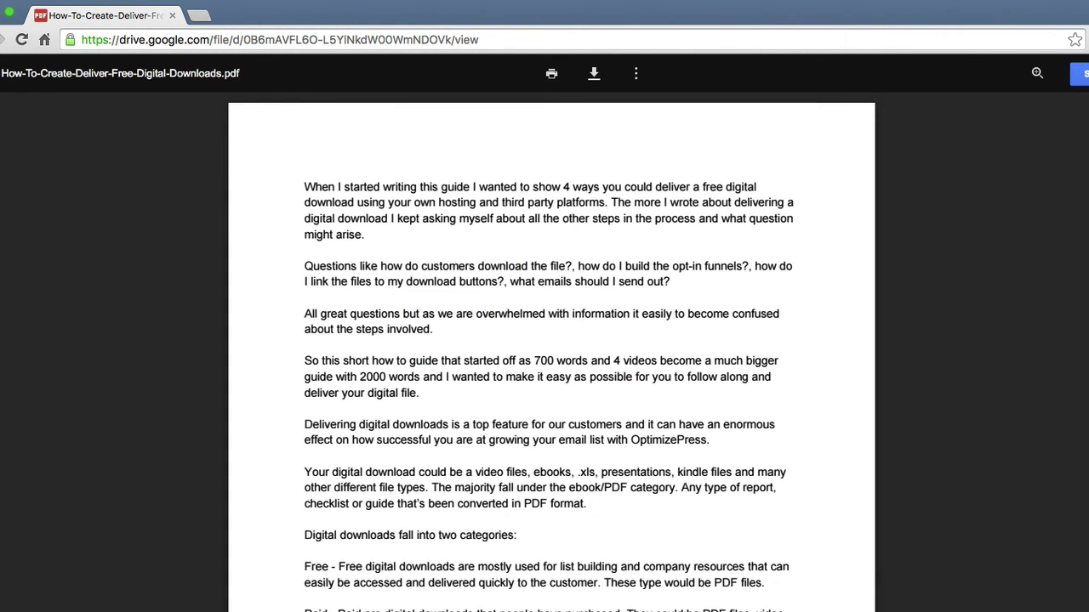
scroll(480, 295, "down", 7)
scroll(479, 294, "up", 5)
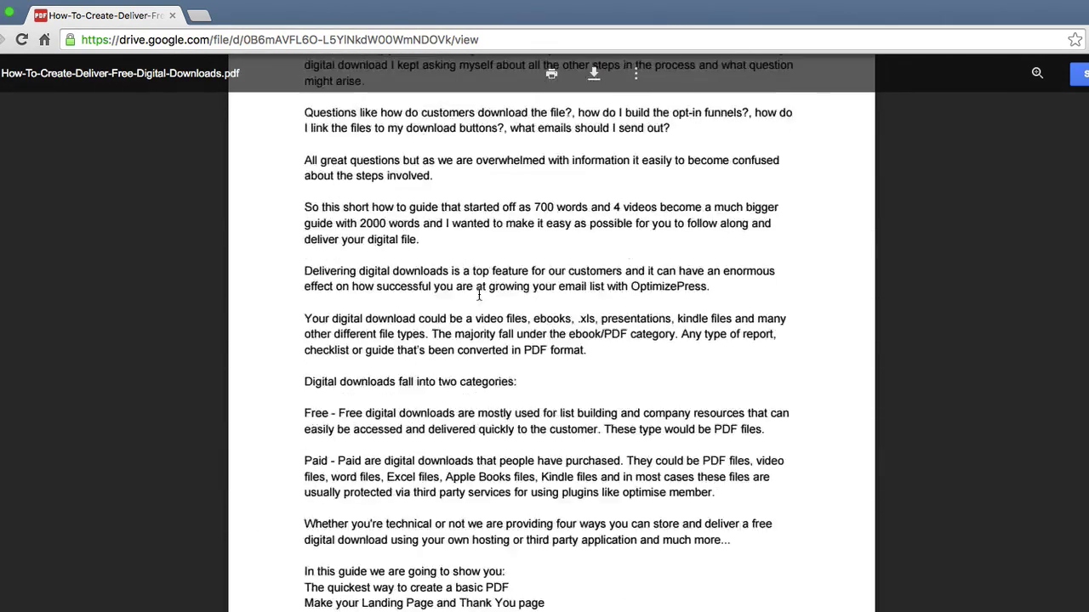
scroll(479, 294, "up", 3)
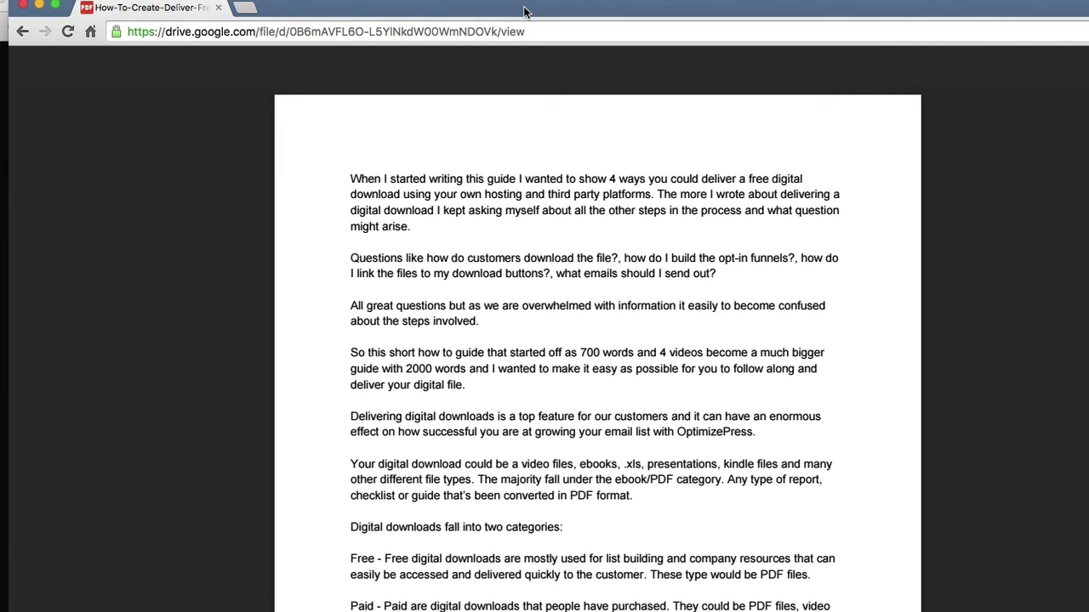
Close the incognito window and copy the shareable link again from the sharing dialog.
left_click(22, 9)
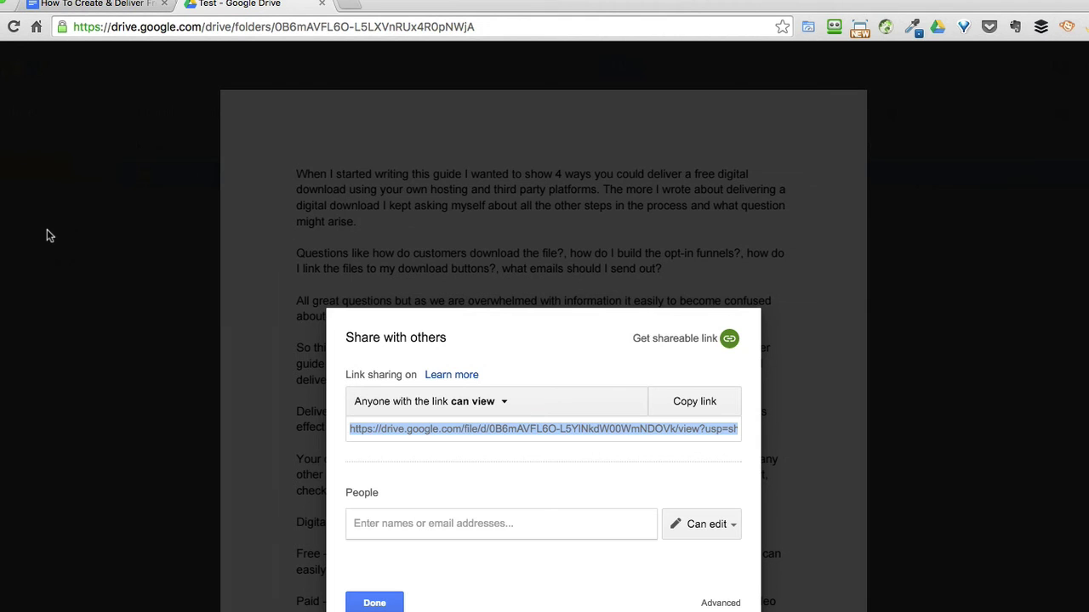
left_click(545, 393)
left_click(561, 359)
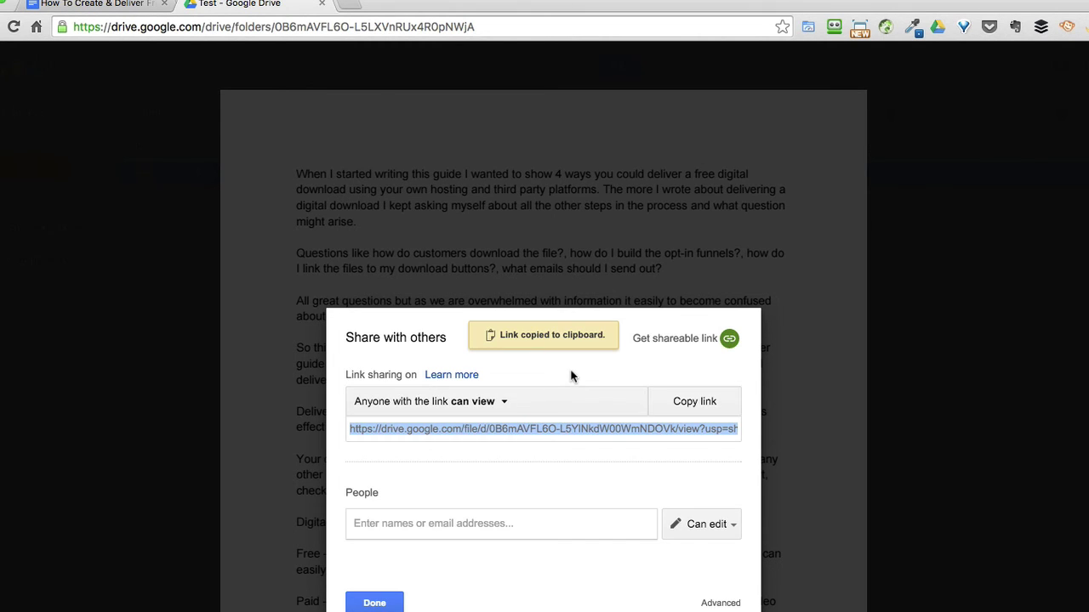
Paste the PDF's Drive view link into a new TextEdit document, add blank lines, and reposition the window.
key("super+Tab")
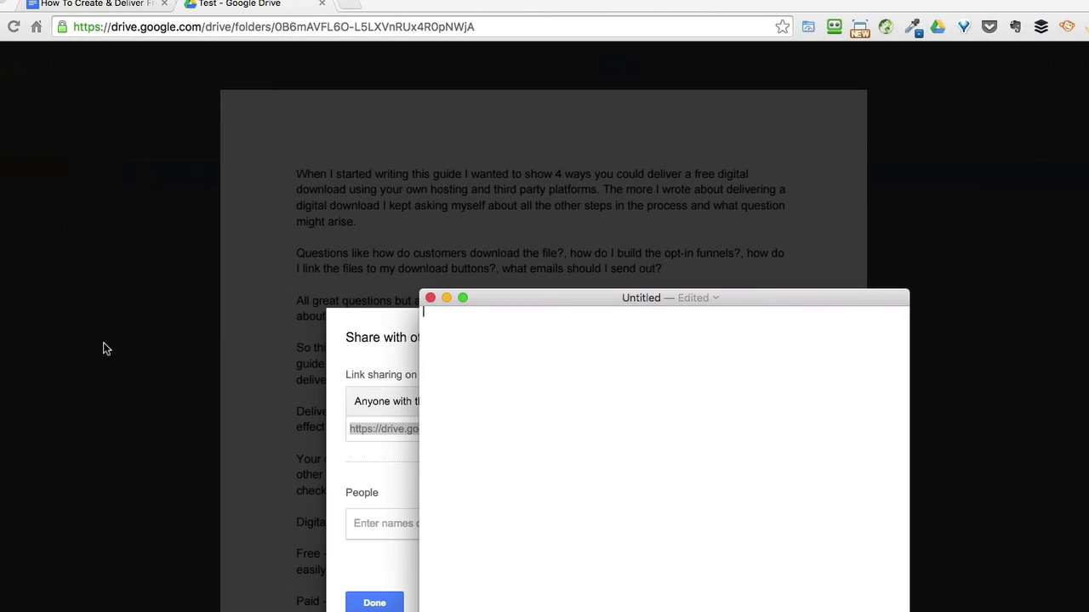
key("super+v")
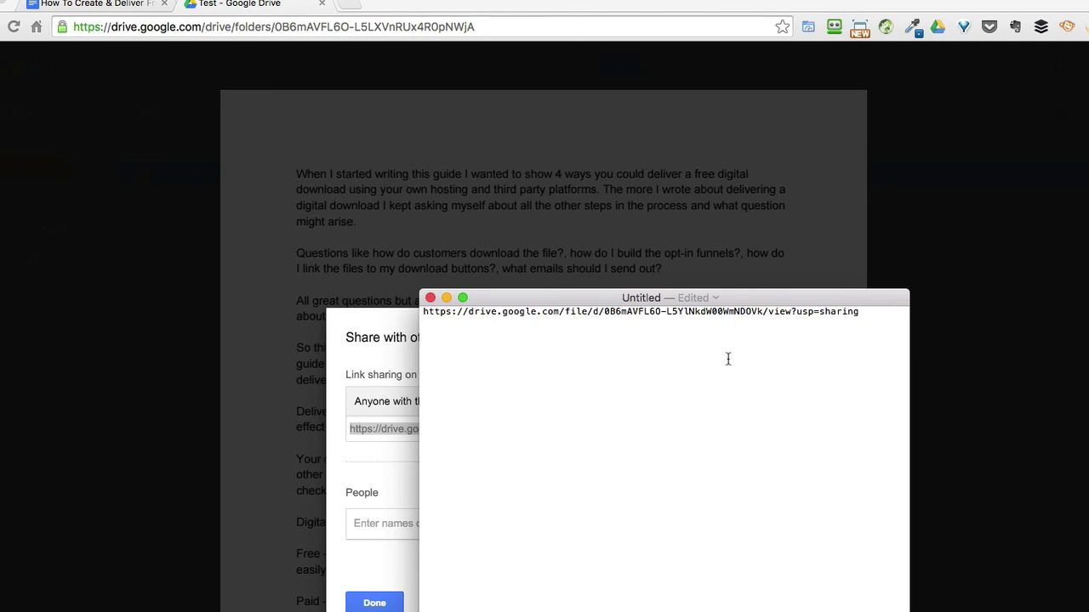
left_click_drag(602, 303, 567, 281)
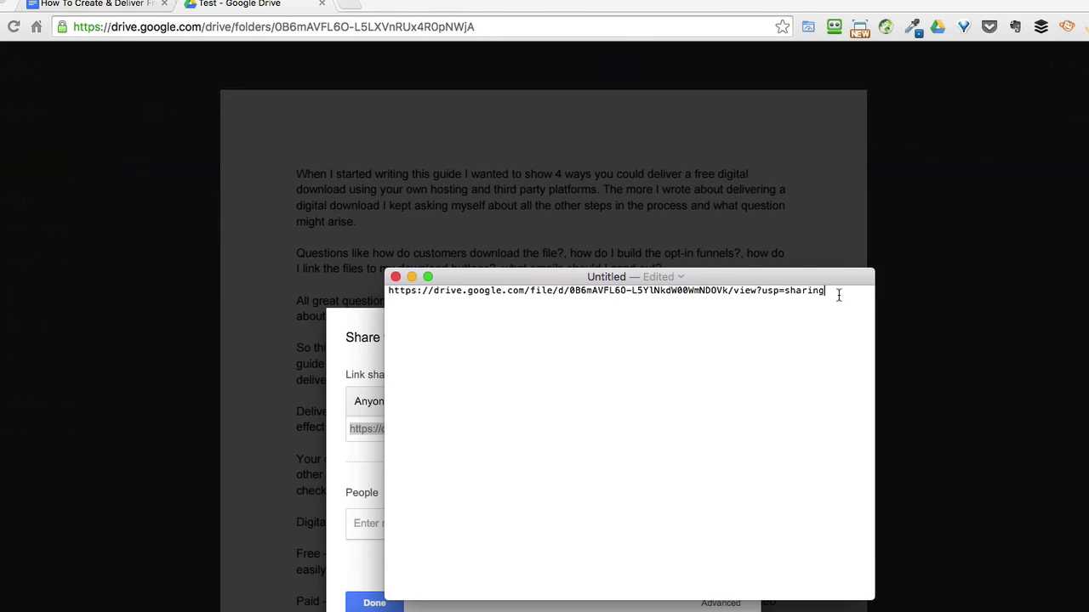
key("Return")
key("Return")
left_click(736, 274)
mouse_move(736, 274)
left_mouse_down()
mouse_move(733, 295)
mouse_move(721, 270)
left_mouse_up()
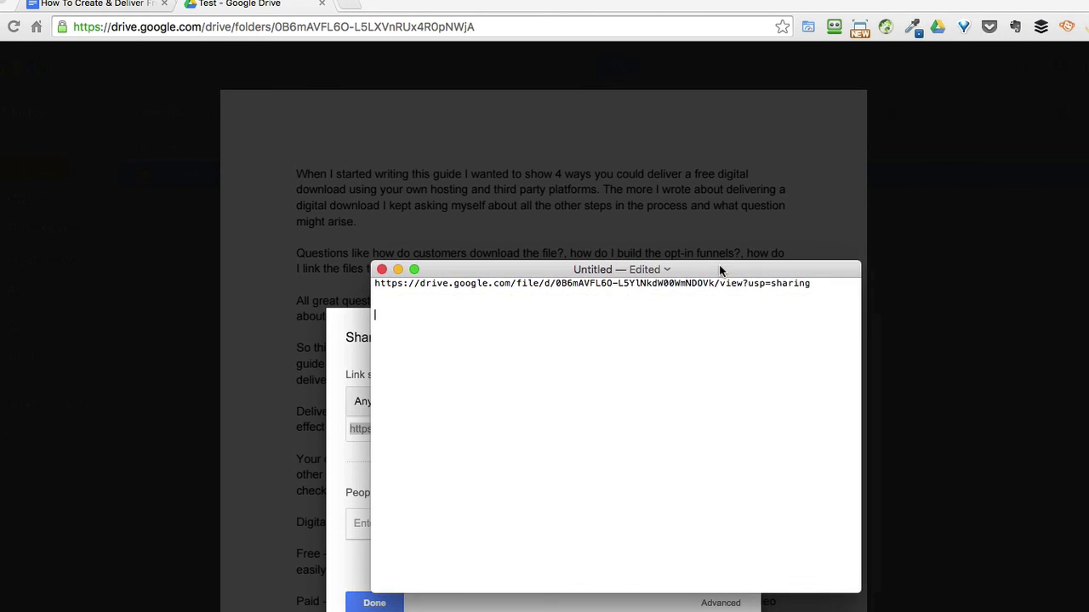